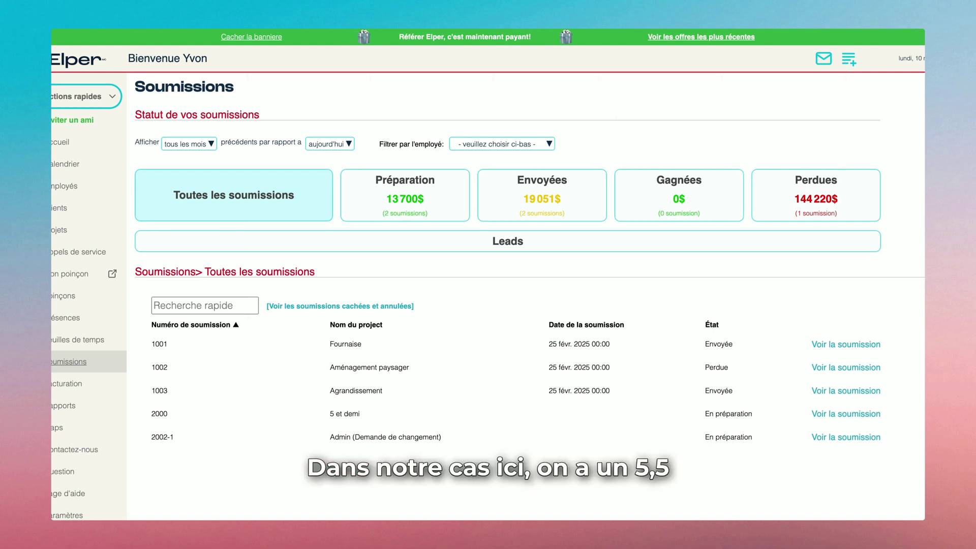
Open the 5 et demi quote (number 2000), go through its content and send it to the client with confirmation
left_click_drag(352, 413, 377, 422)
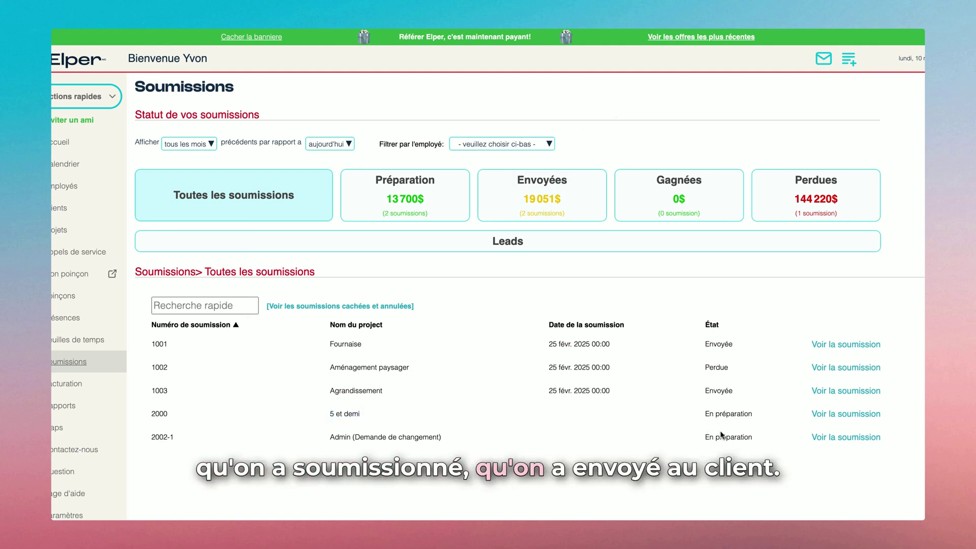
left_click(843, 416)
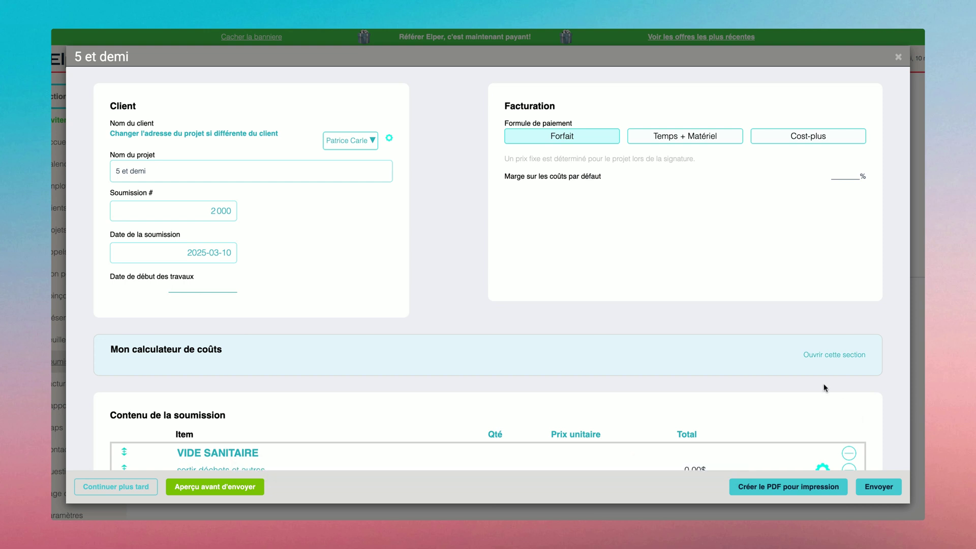
scroll(519, 242, "down", 3)
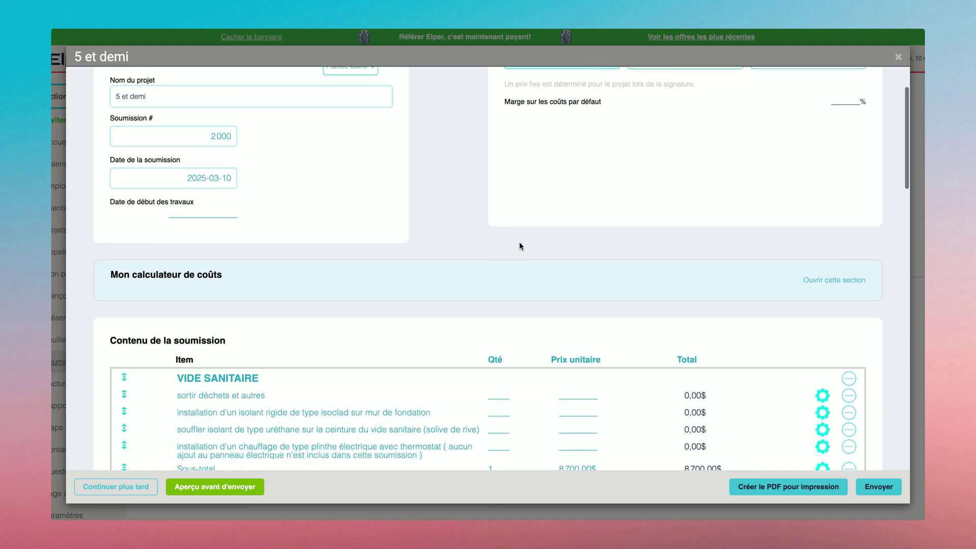
scroll(483, 220, "down", 5)
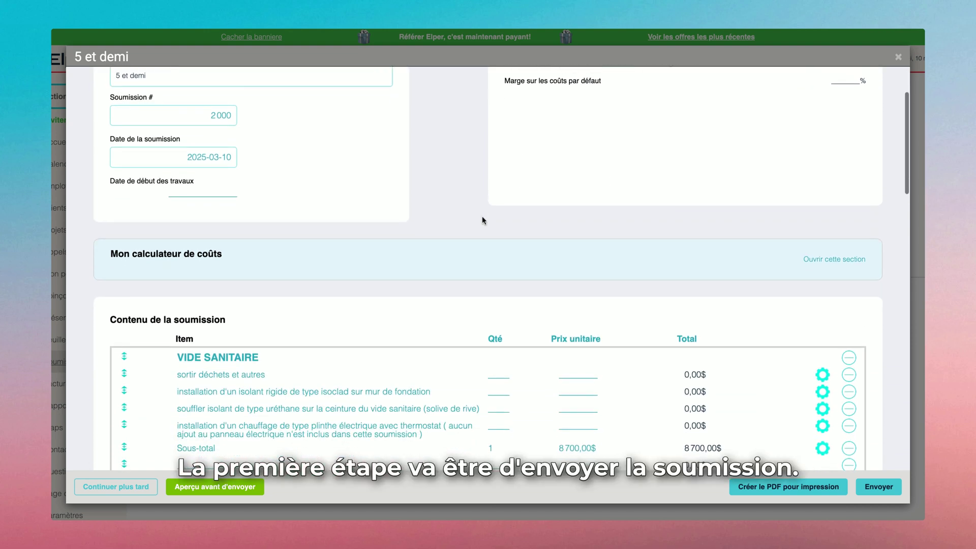
scroll(501, 269, "down", 5)
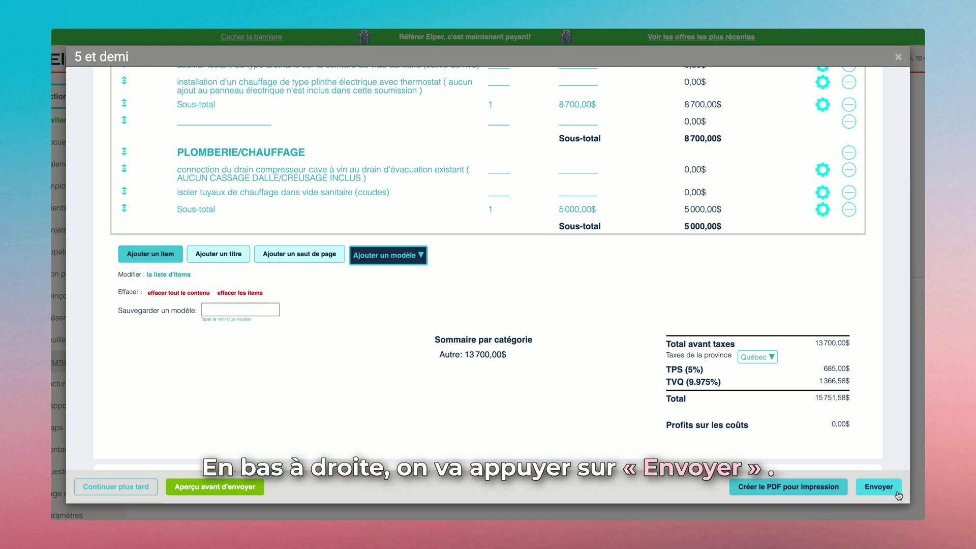
left_click(897, 493)
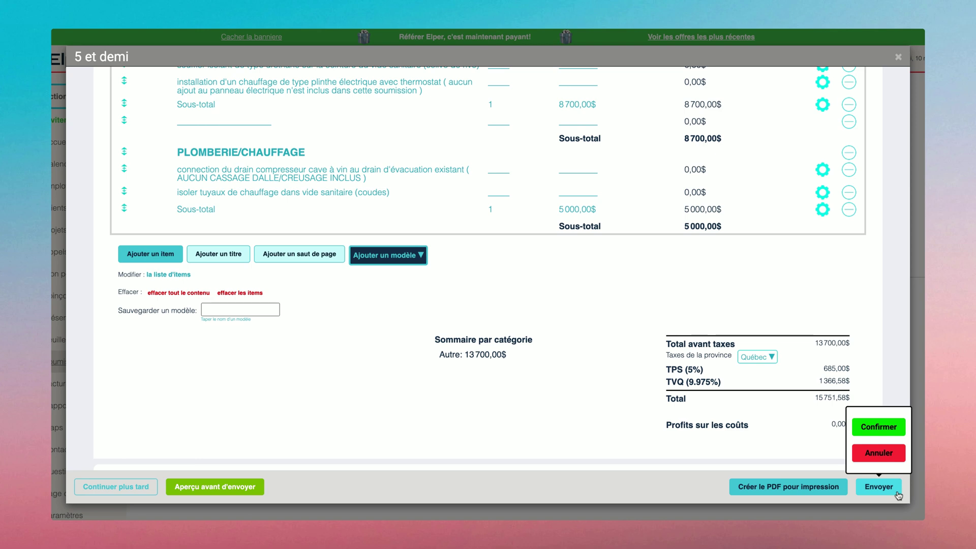
left_click(883, 431)
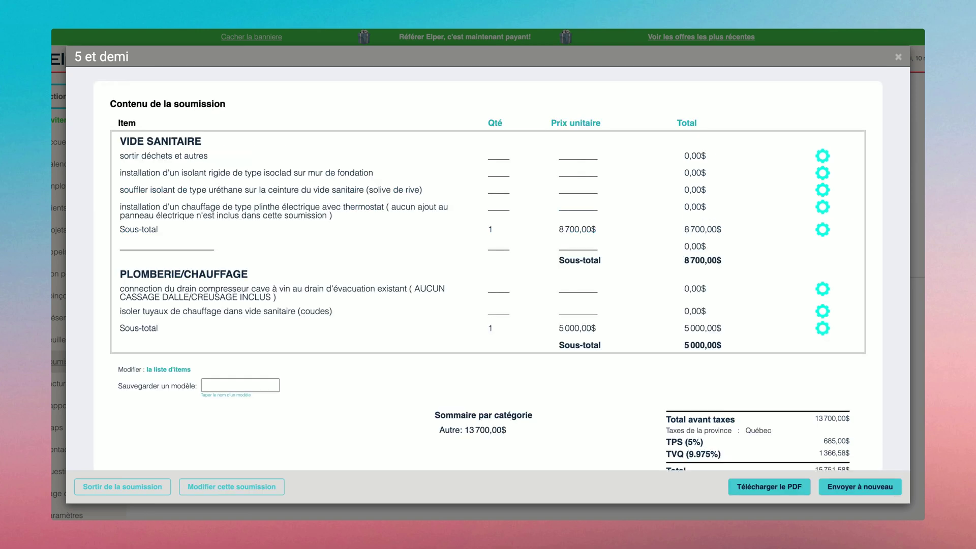
Mark the 5 et demi quote as Gagnée and create a new project from it
scroll(501, 275, "up", 6)
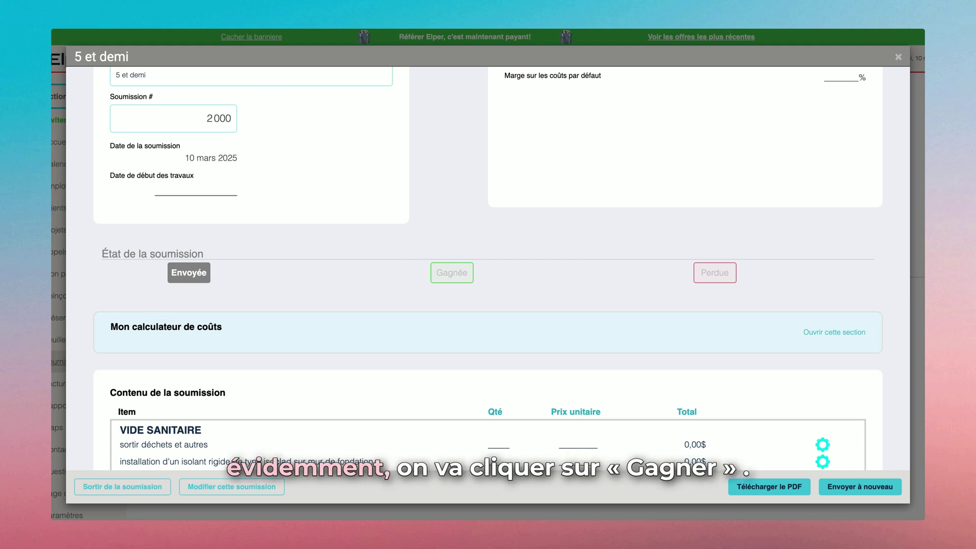
left_click(452, 273)
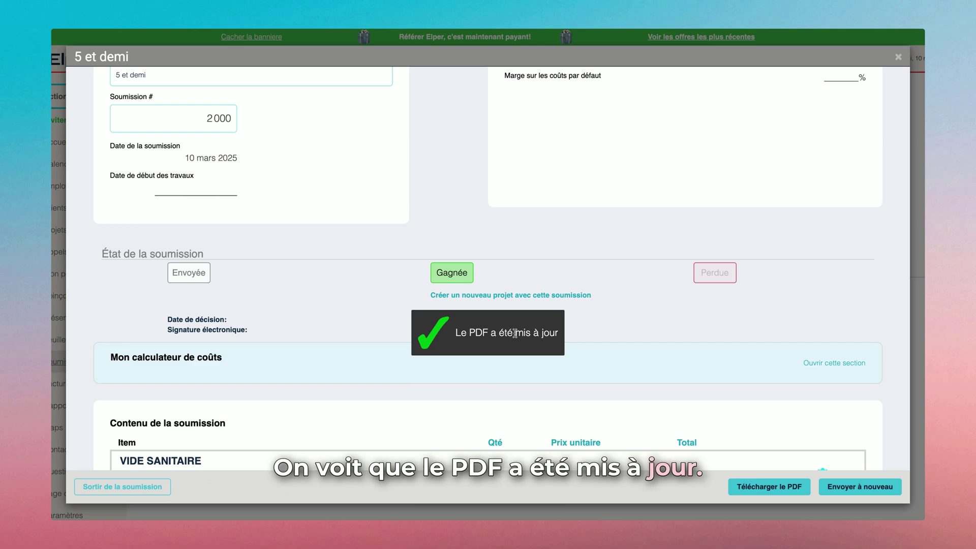
scroll(621, 331, "down", 2)
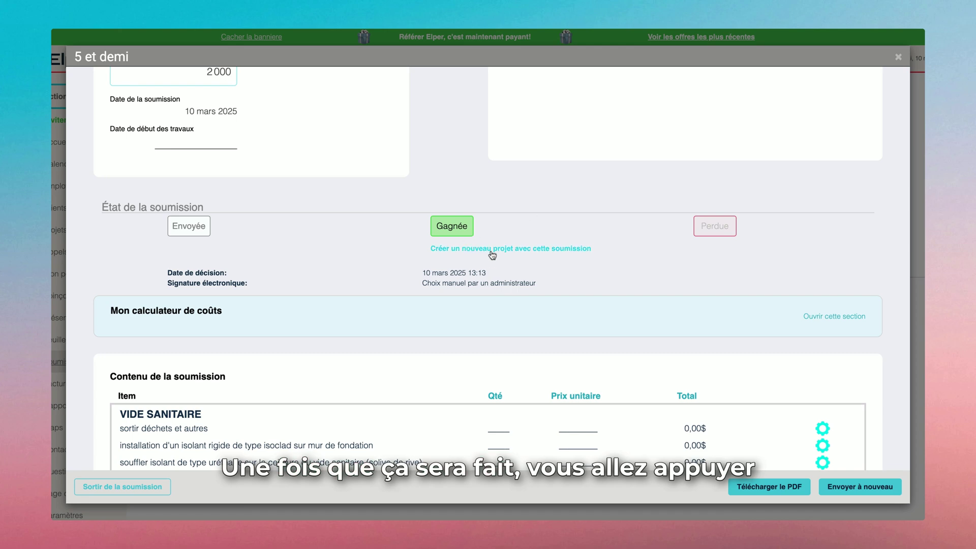
left_click(546, 249)
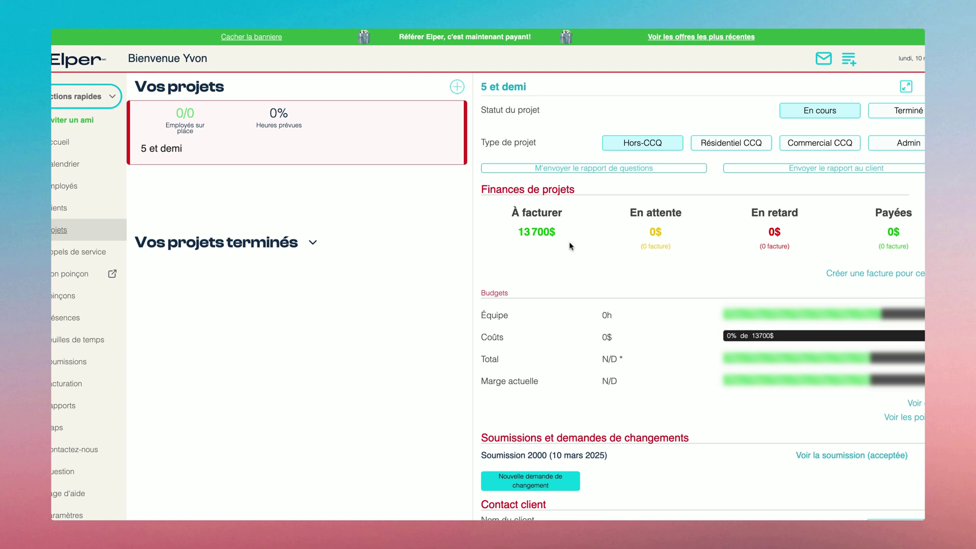
Create an invoice for the 5 et demi project from its project finances
scroll(570, 246, "down", 2)
scroll(571, 246, "up", 2)
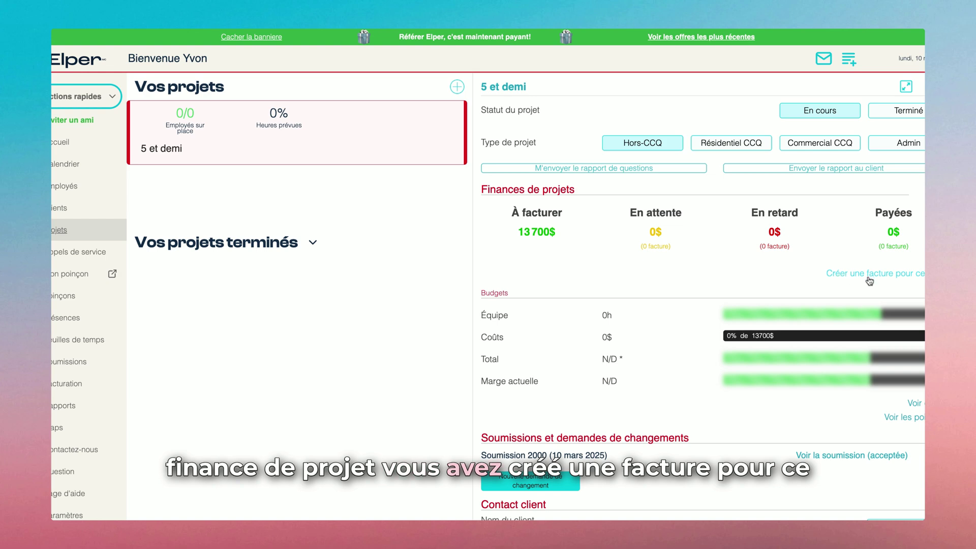
left_click(898, 277)
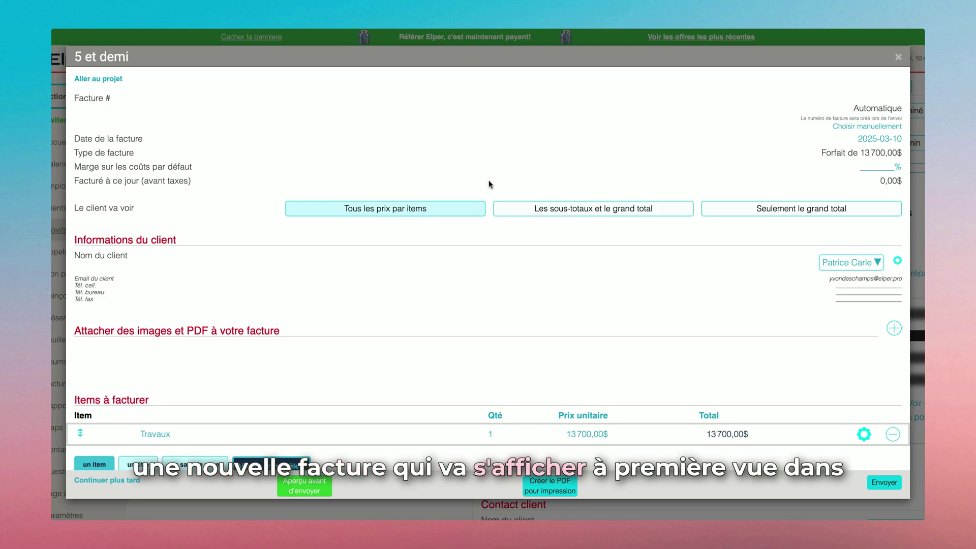
Add the Soumission 2000 model to the invoice's items to bill
scroll(489, 182, "down", 3)
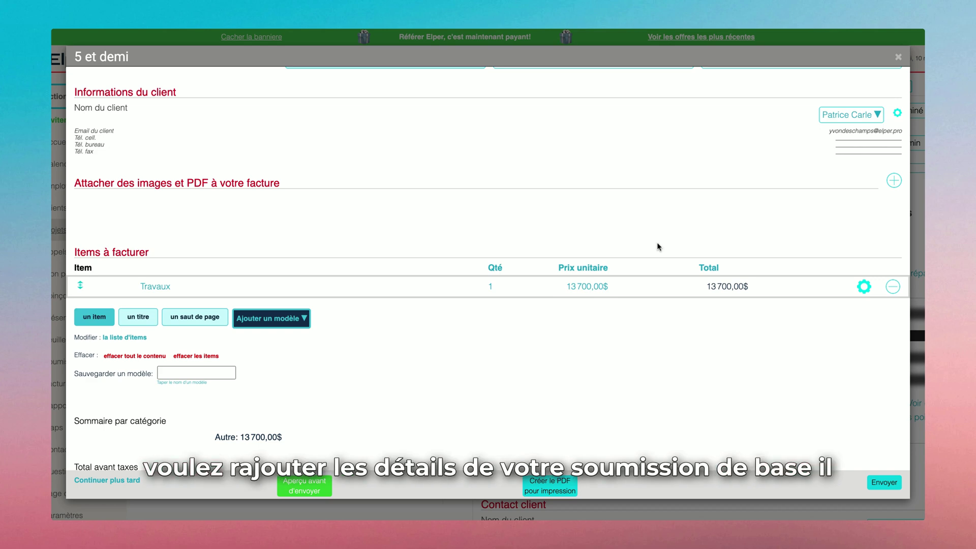
scroll(587, 285, "down", 1)
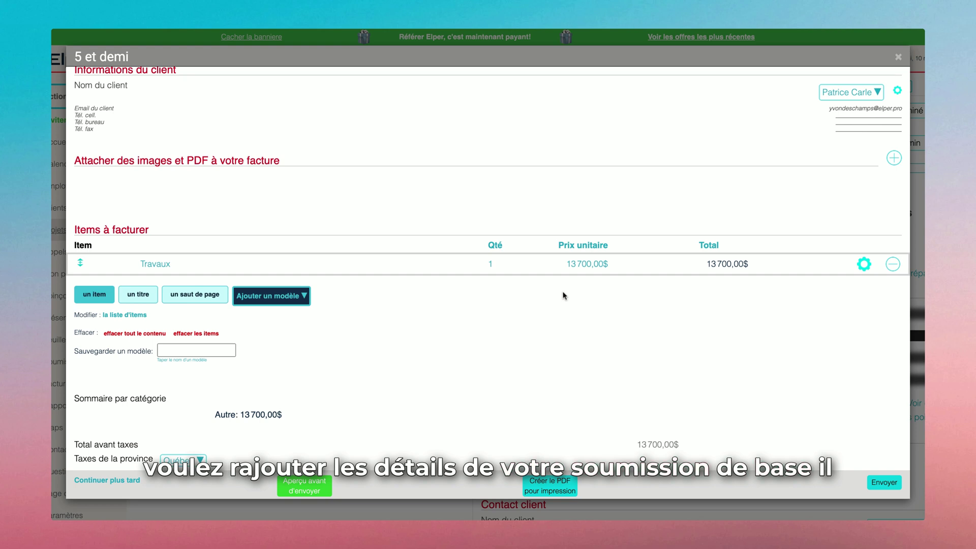
left_click(278, 303)
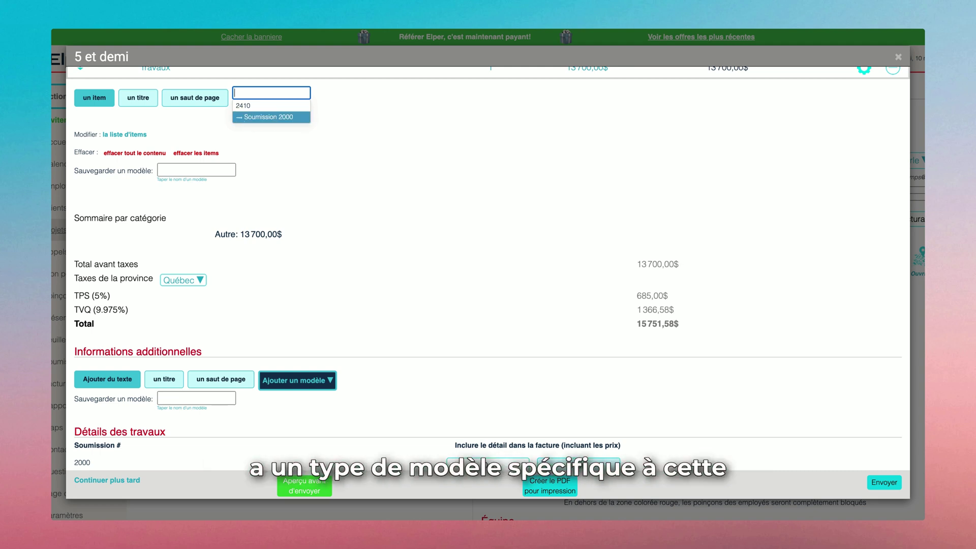
left_click(300, 117)
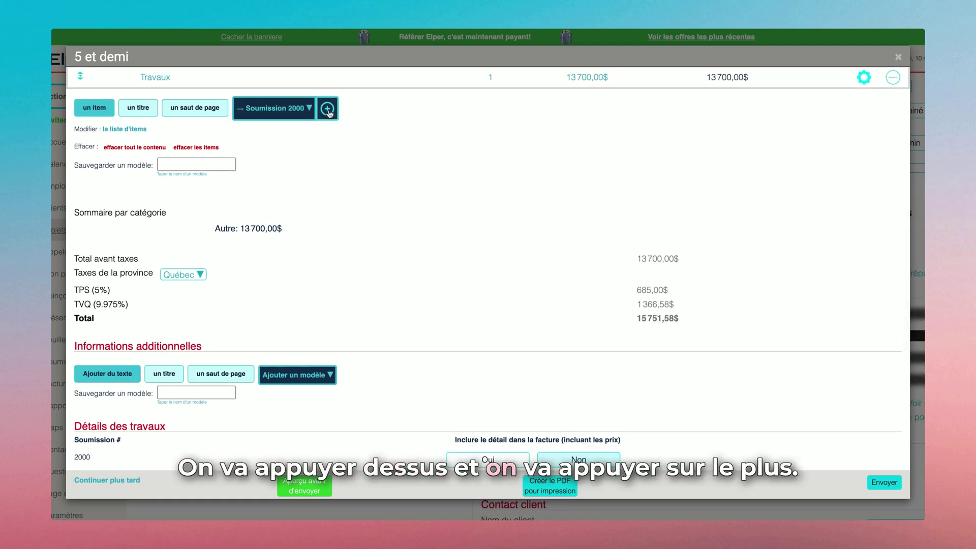
left_click(328, 110)
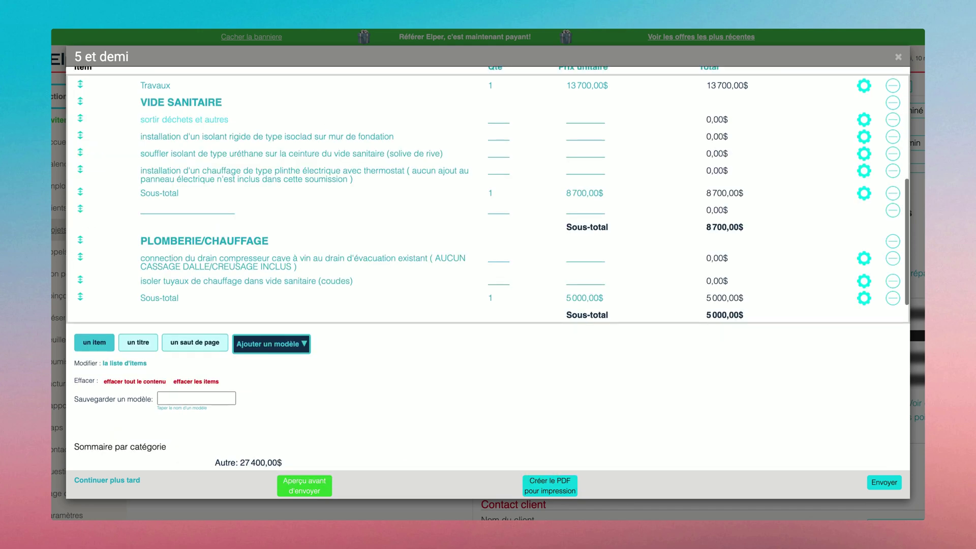
Remove the duplicate Travaux line from the invoice's items and check the invoice totals
scroll(423, 111, "up", 2)
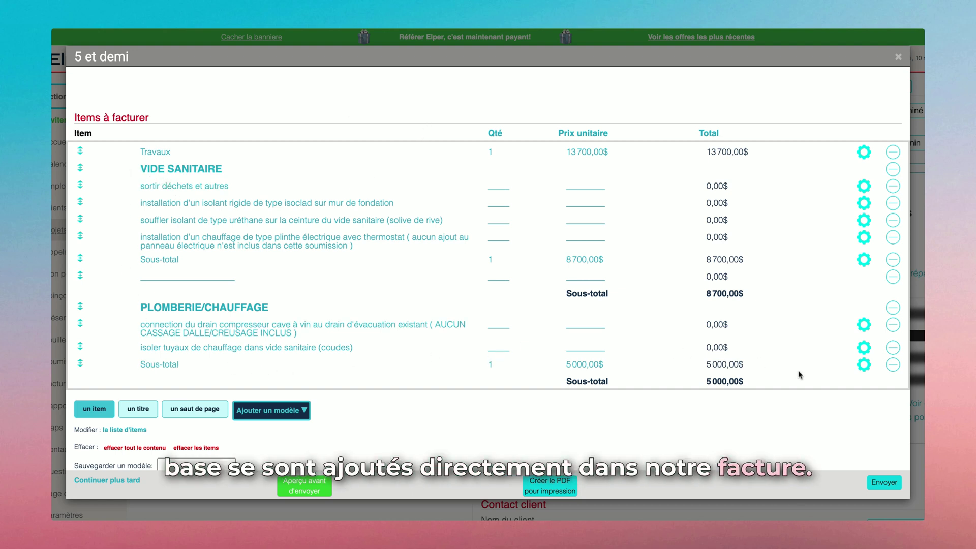
scroll(488, 269, "up", 2)
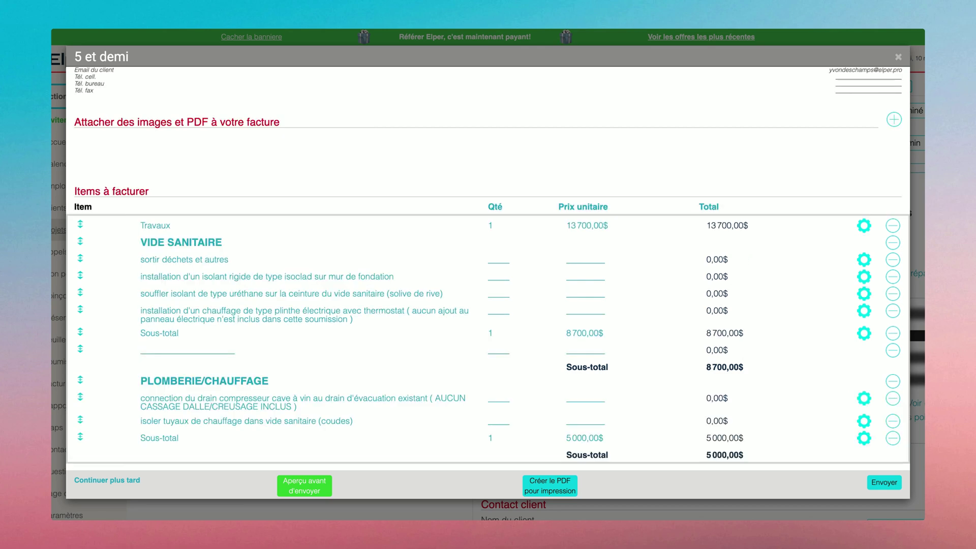
scroll(488, 270, "down", 1)
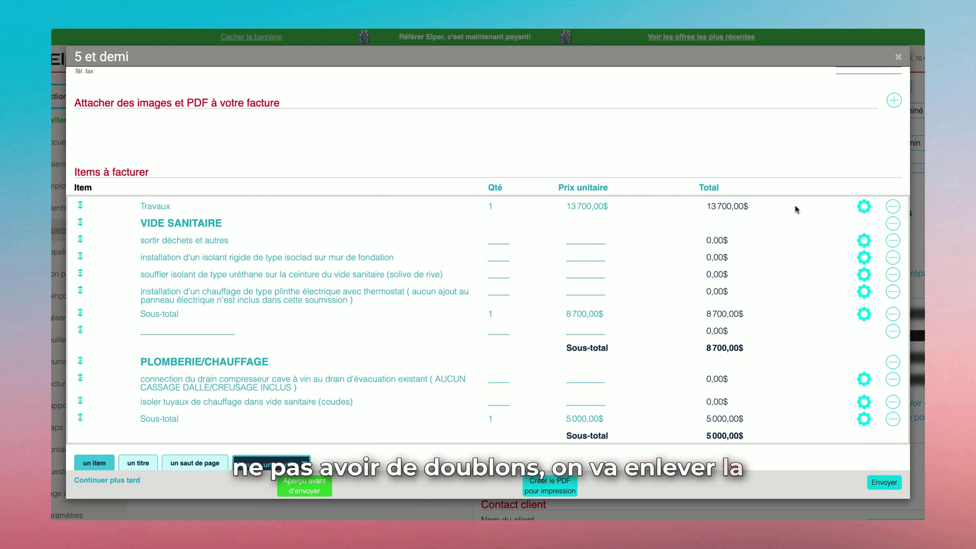
left_click(893, 207)
scroll(798, 267, "down", 2)
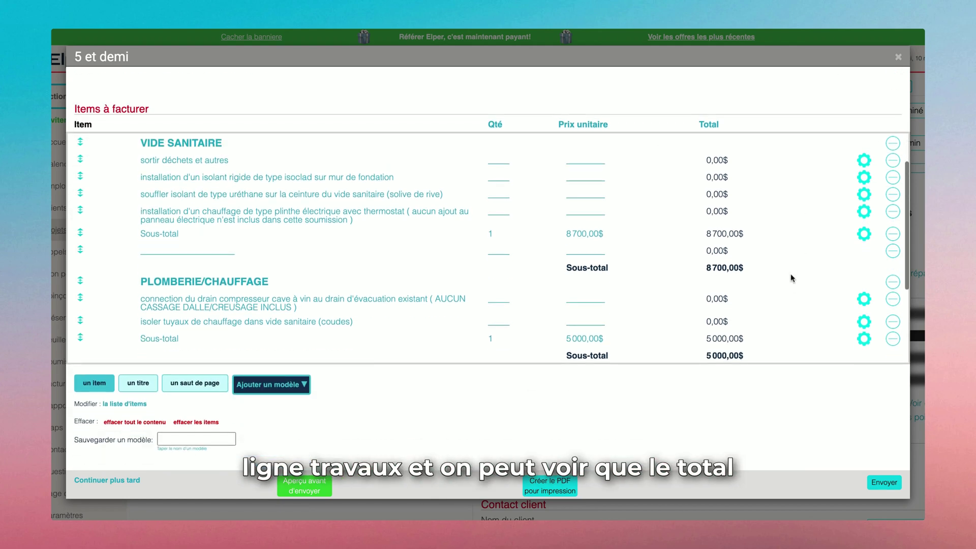
scroll(790, 278, "down", 5)
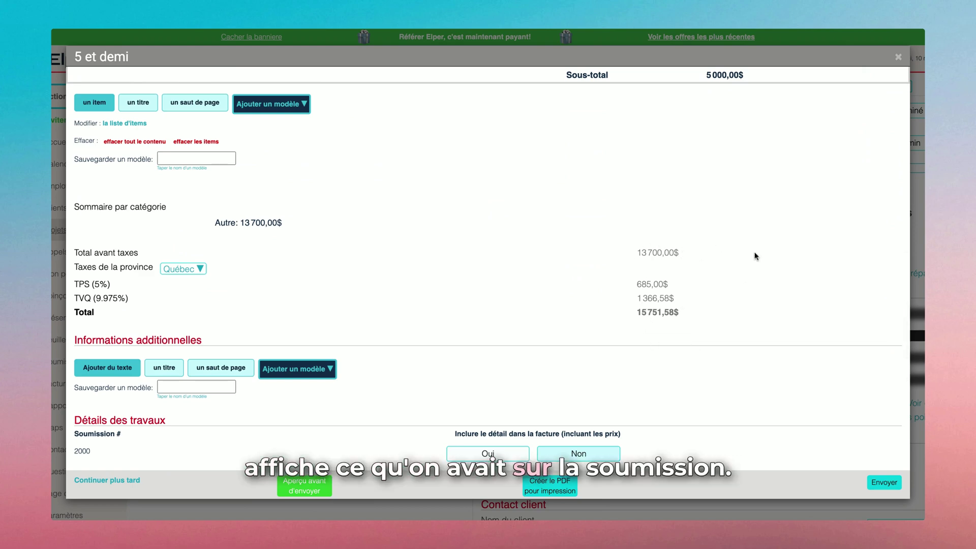
scroll(763, 251, "up", 6)
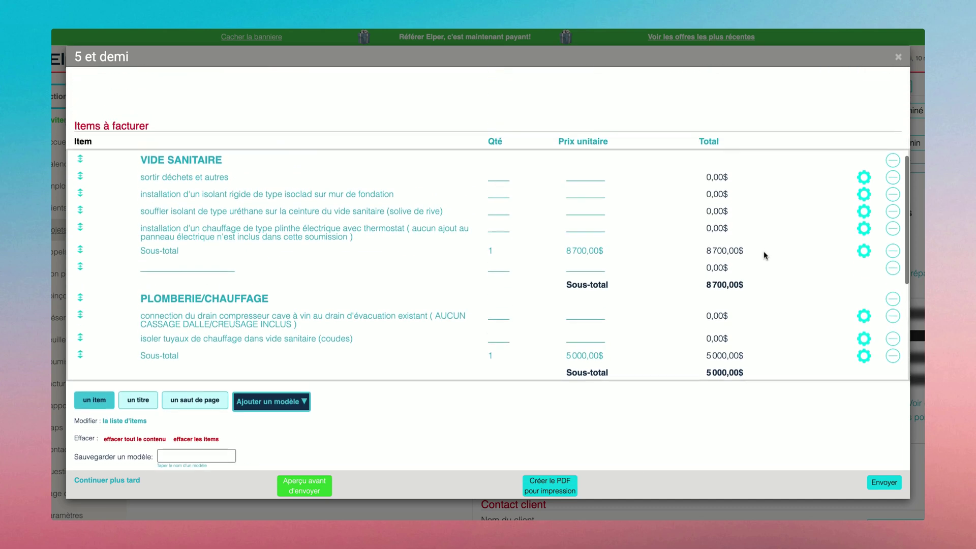
scroll(763, 251, "up", 5)
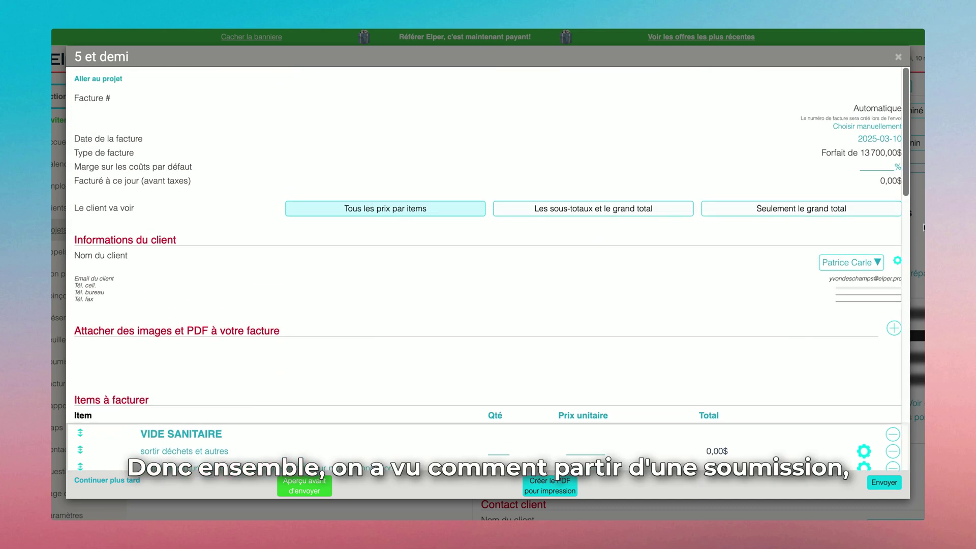
Reopen quote 2000 from the quotes list and go to its associated project
left_click(924, 227)
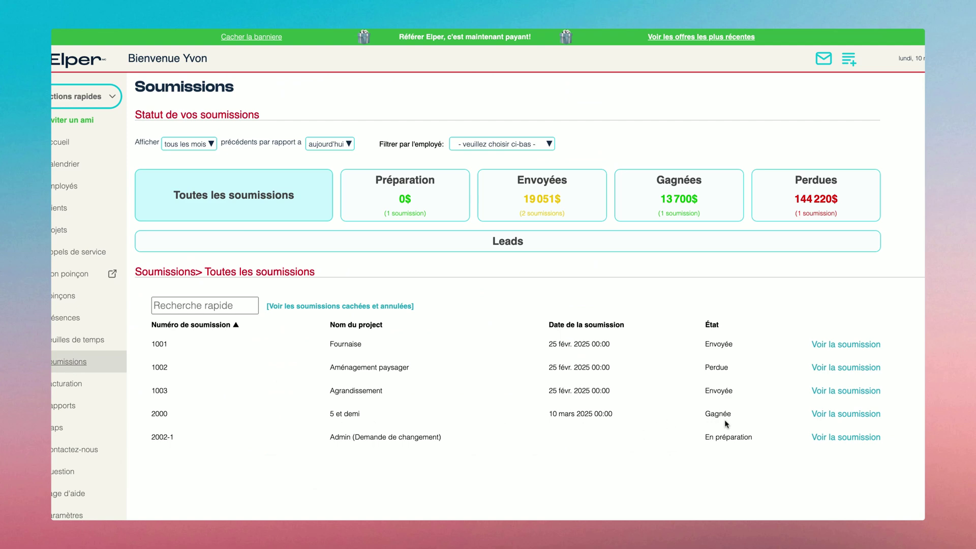
left_click(824, 415)
scroll(544, 383, "down", 5)
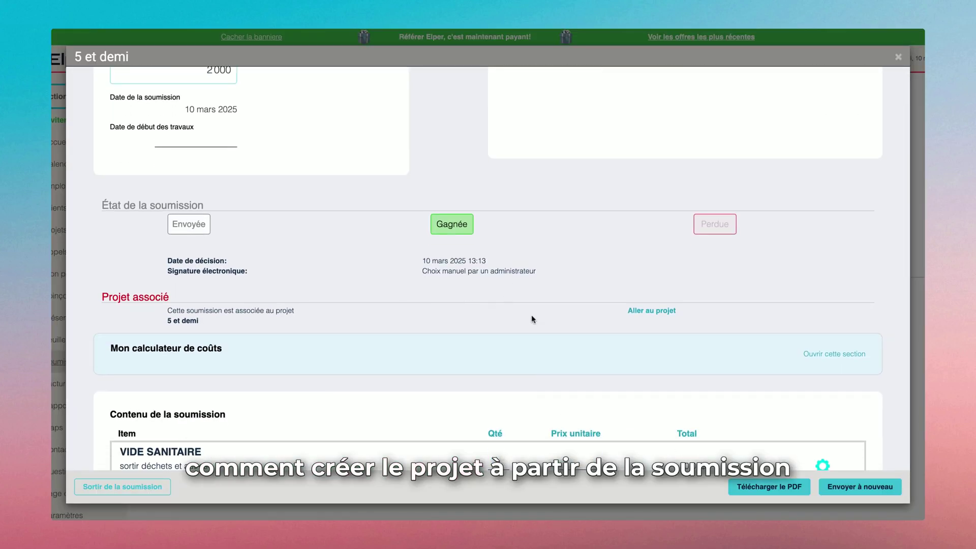
left_click(645, 312)
scroll(702, 305, "down", 1)
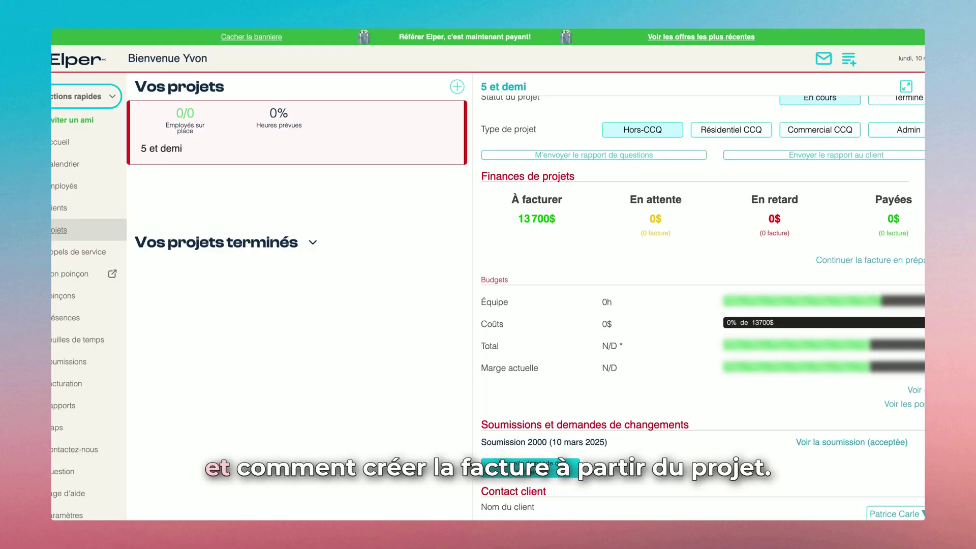
Open the project's invoice in preparation and review its items to bill
left_click(846, 260)
scroll(593, 282, "down", 6)
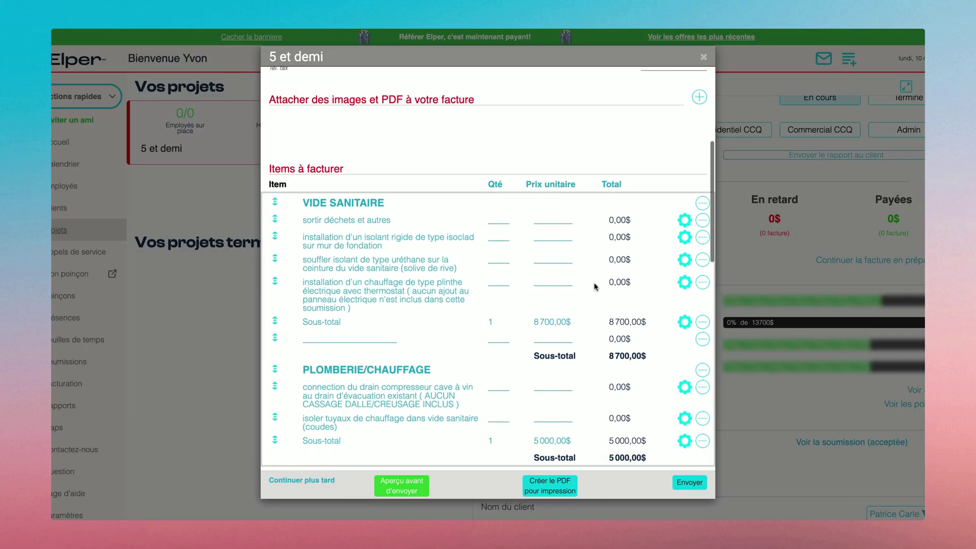
scroll(595, 286, "down", 1)
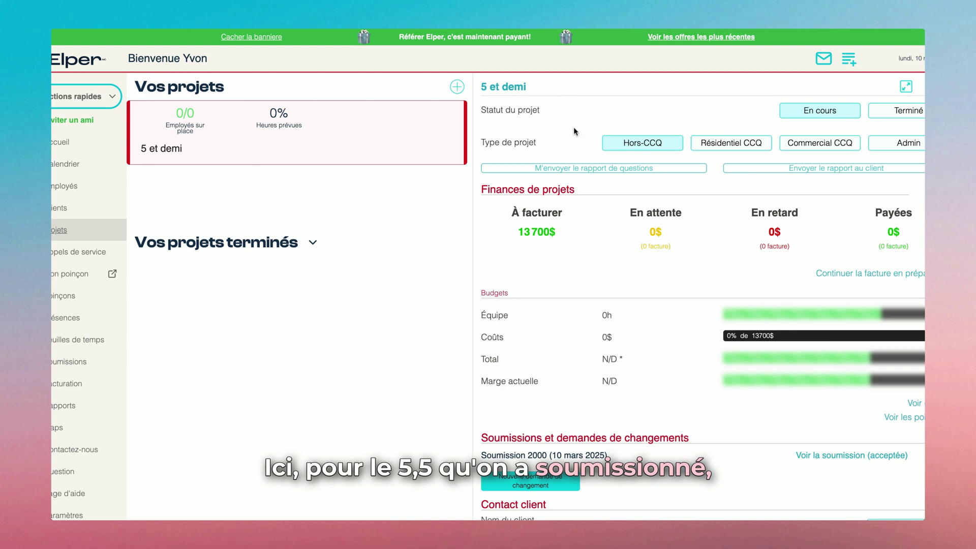
Resume the project's invoice in preparation and remove the VIDE SANITAIRE title with all its lines, including the Sous-total and blank lines
scroll(576, 133, "down", 1)
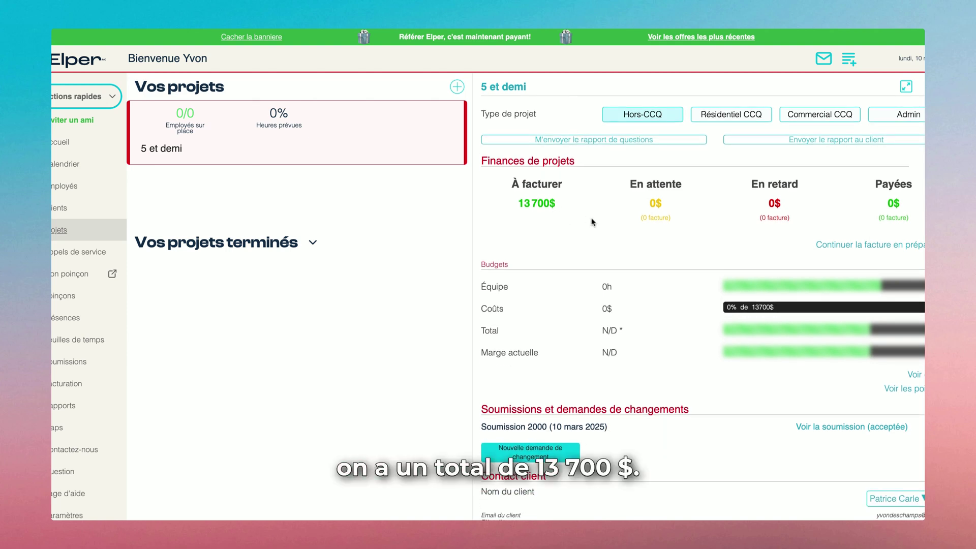
left_click(830, 246)
scroll(508, 264, "down", 5)
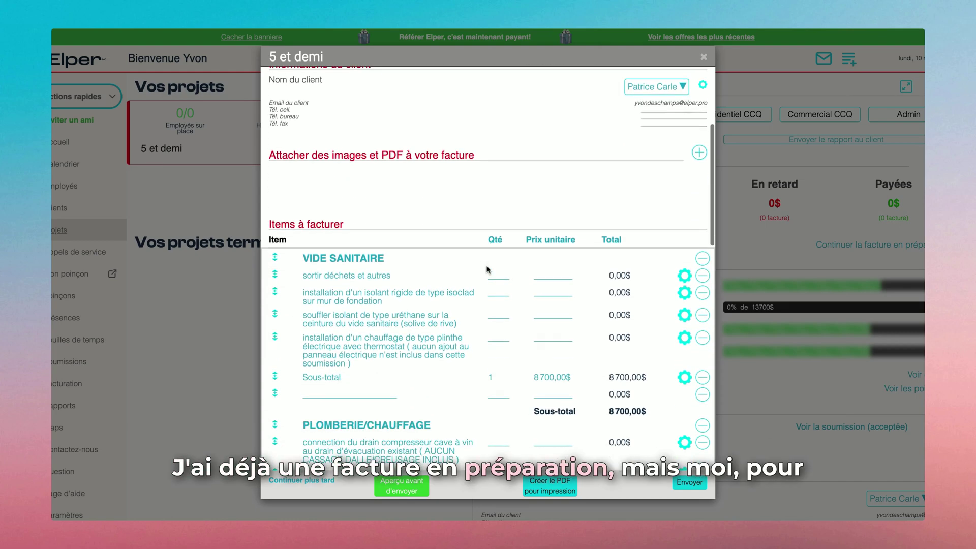
scroll(487, 269, "down", 3)
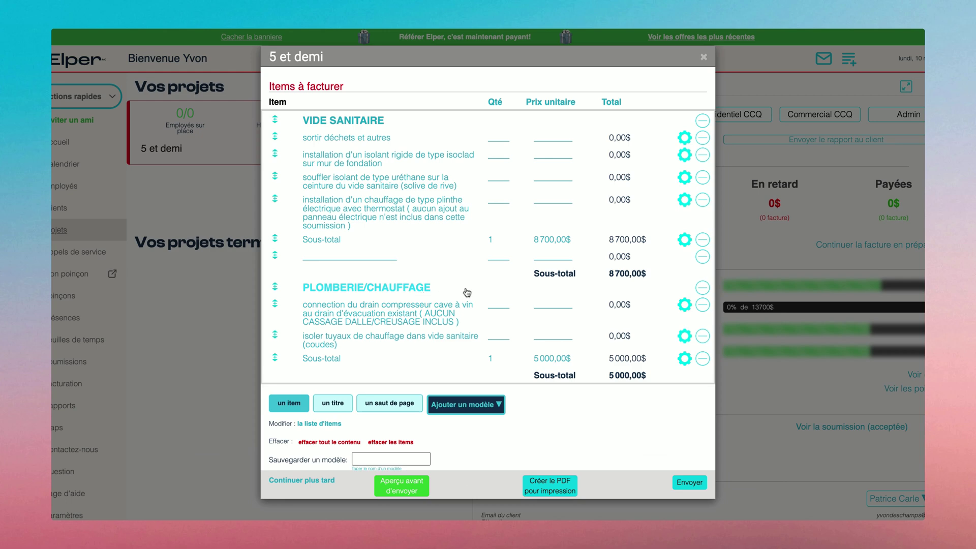
left_click(702, 128)
left_click(703, 128)
left_click(702, 128)
left_click(703, 128)
left_click(703, 128)
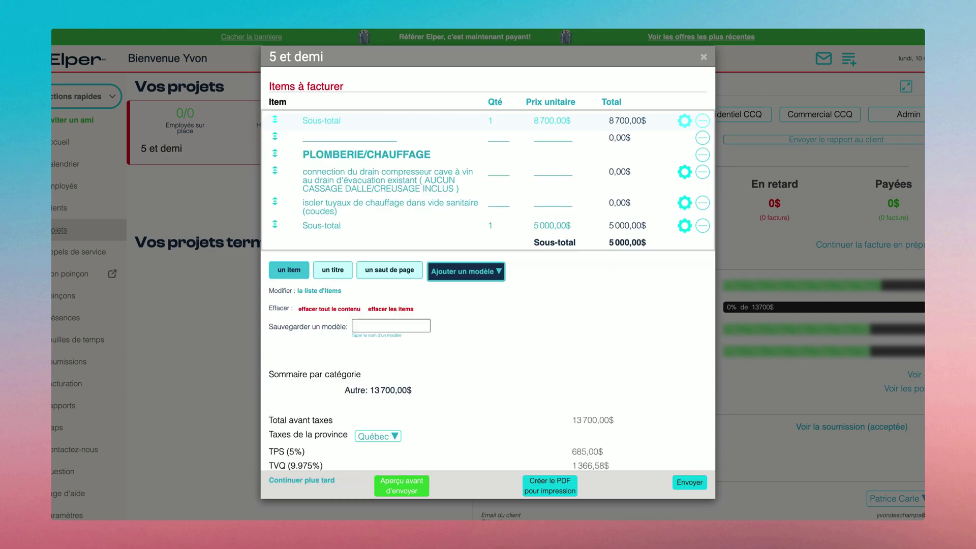
left_click(702, 120)
left_click(703, 120)
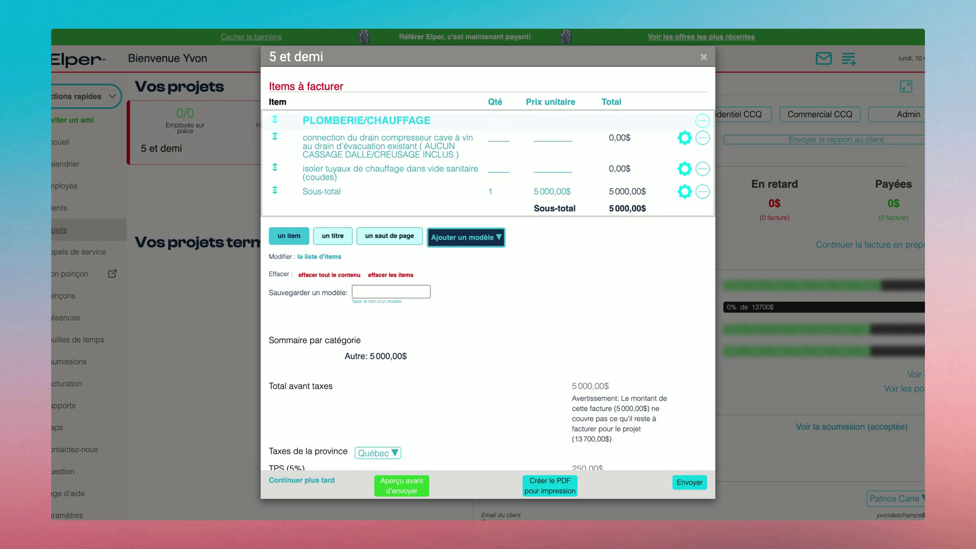
Check the partial invoice's items and totals, then create its PDF for printing
scroll(544, 321, "down", 2)
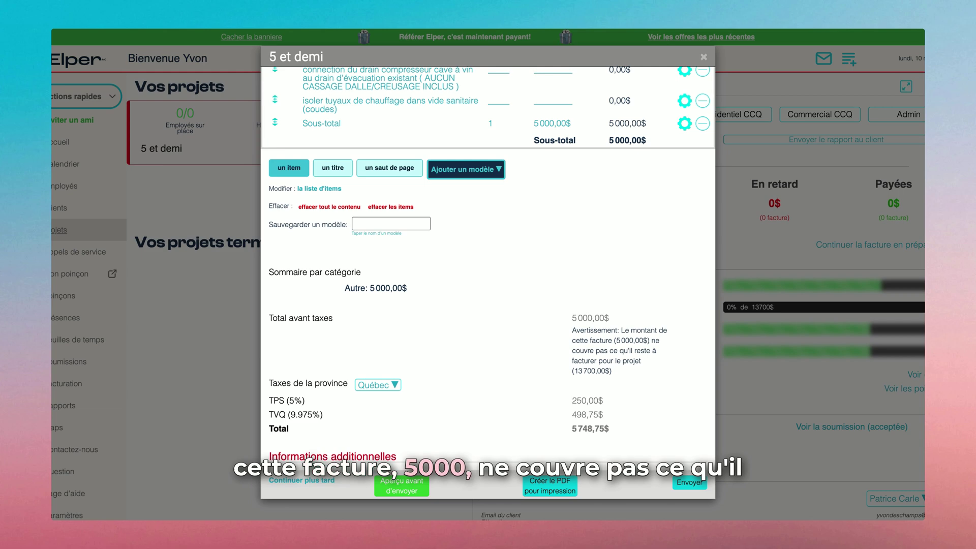
scroll(534, 350, "down", 1)
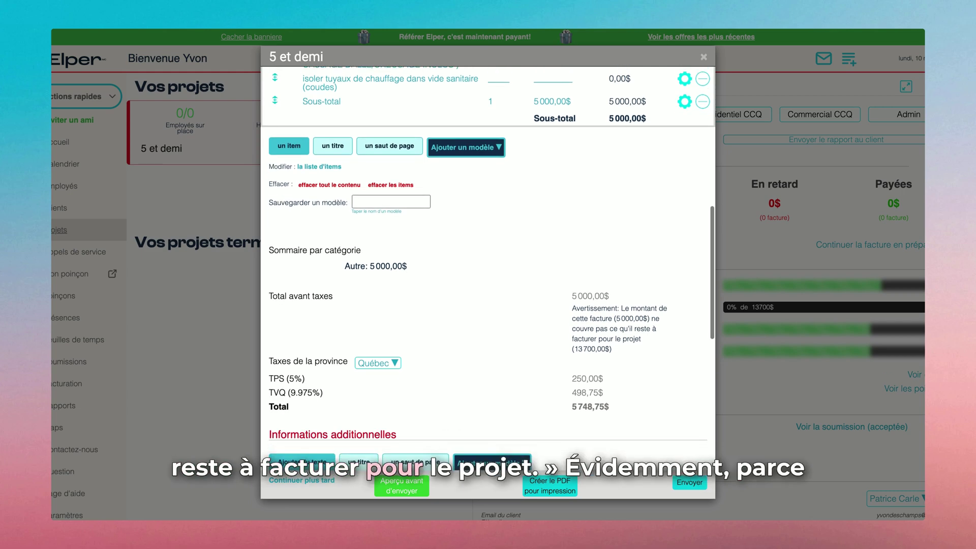
scroll(530, 351, "up", 5)
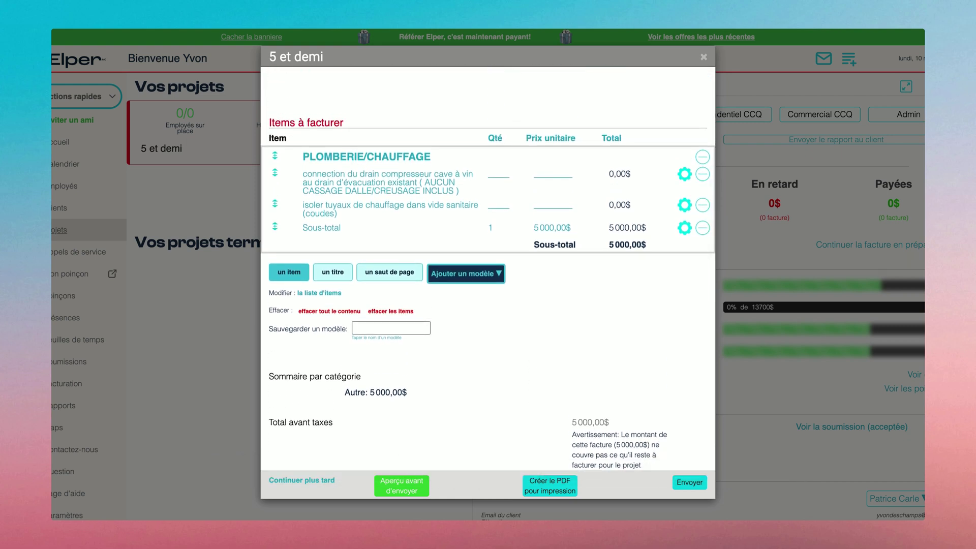
scroll(539, 384, "up", 3)
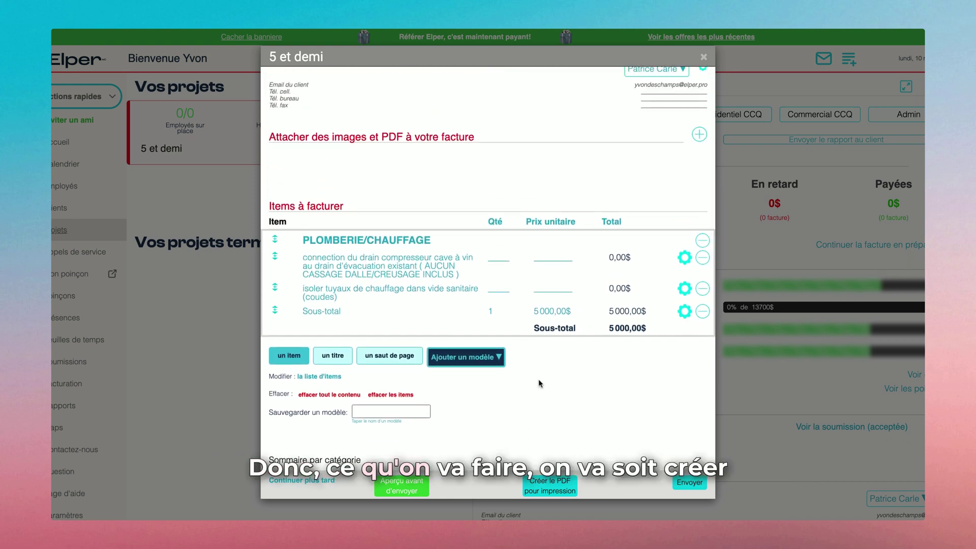
left_click(551, 486)
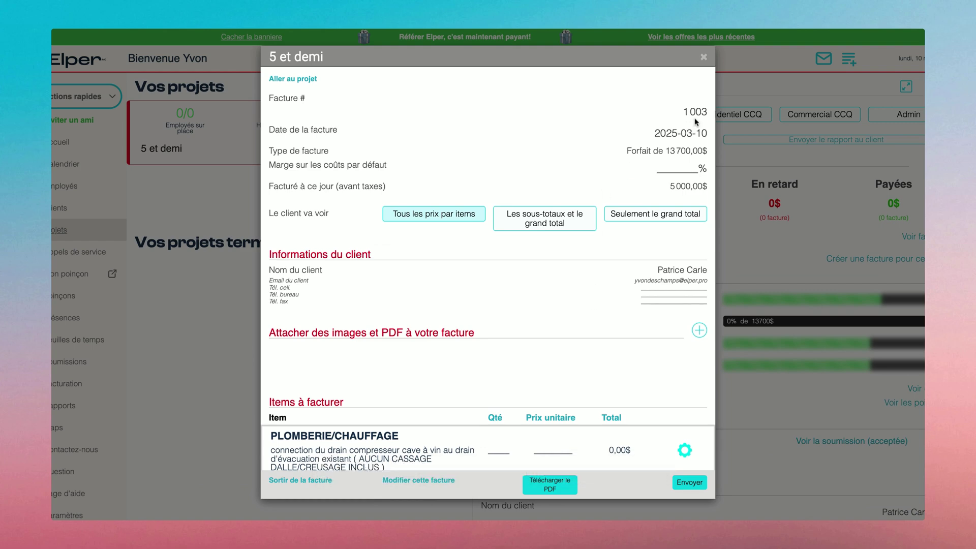
Review the created invoice from its totals through payments and history, then exit it
scroll(590, 139, "down", 10)
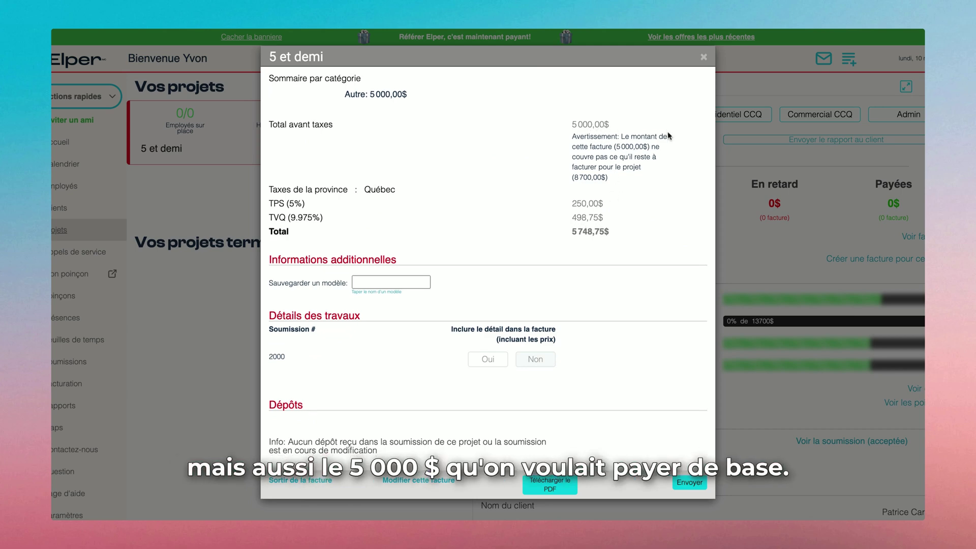
scroll(661, 132, "down", 2)
scroll(670, 166, "down", 3)
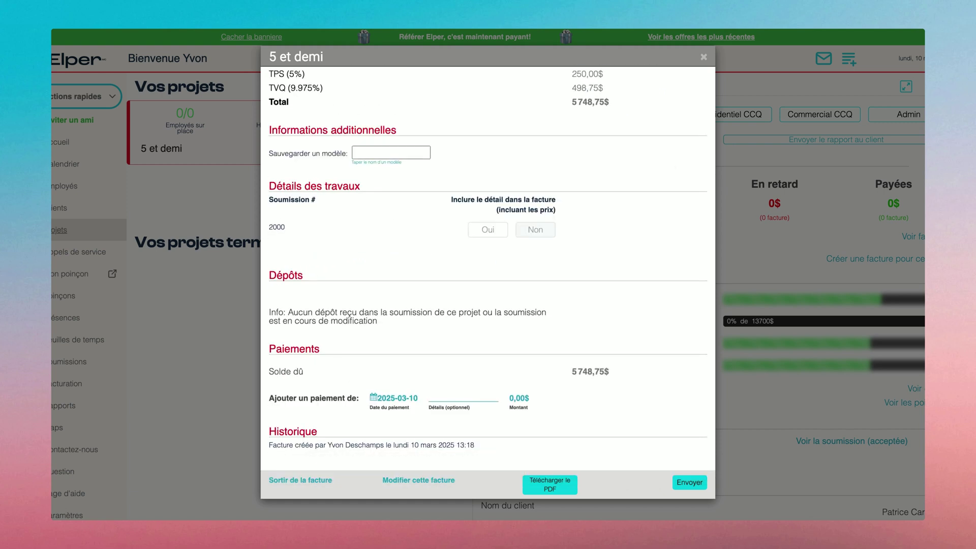
left_click(315, 480)
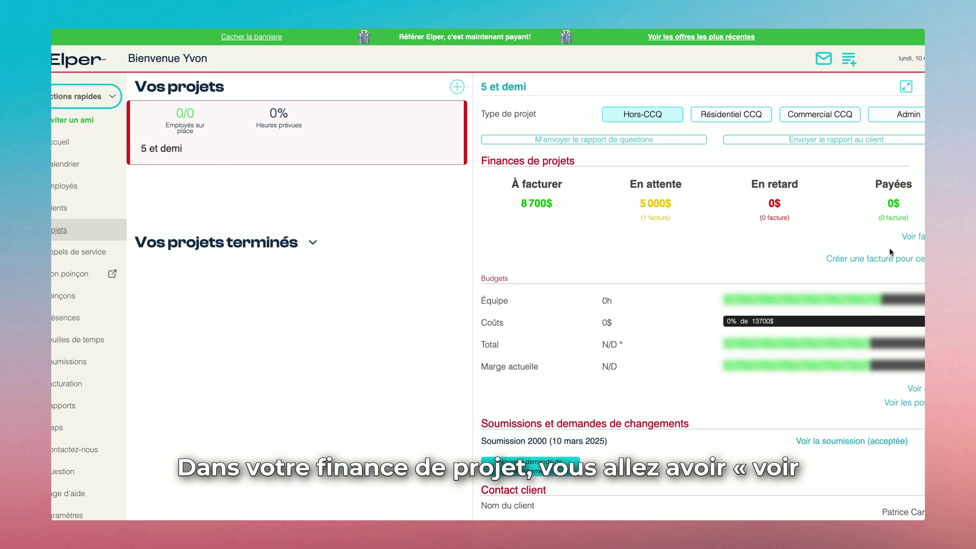
Open the billing details of the 5 et demi project and display its cancelled invoices
left_click(912, 237)
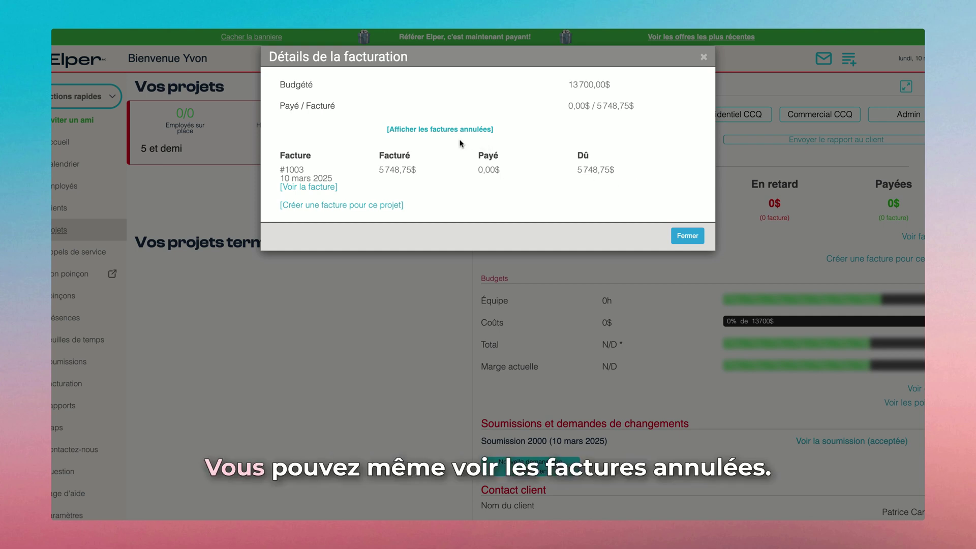
left_click(447, 132)
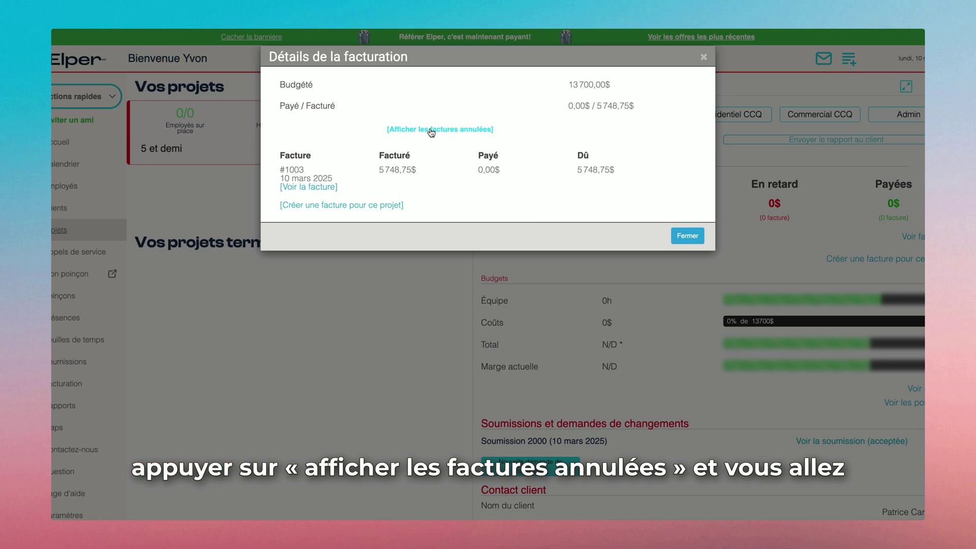
left_click(470, 131)
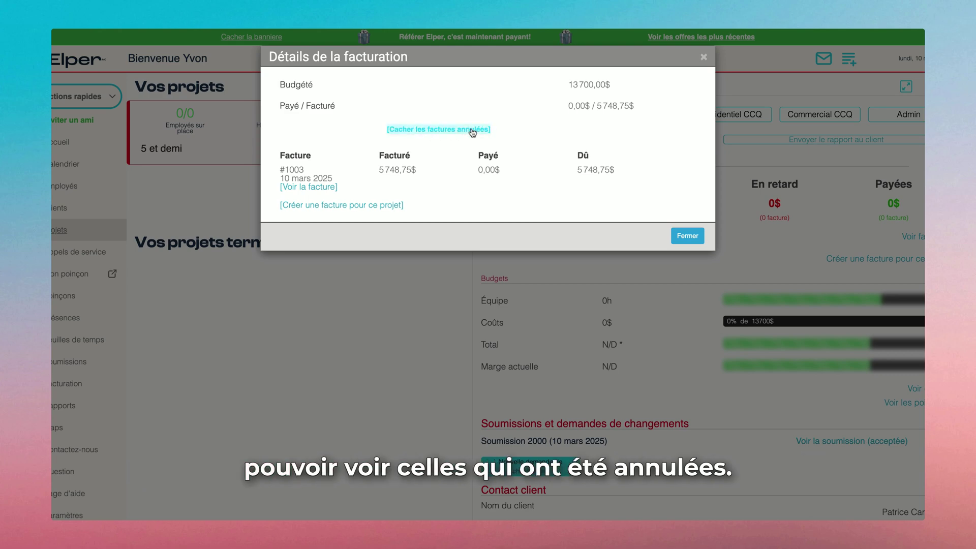